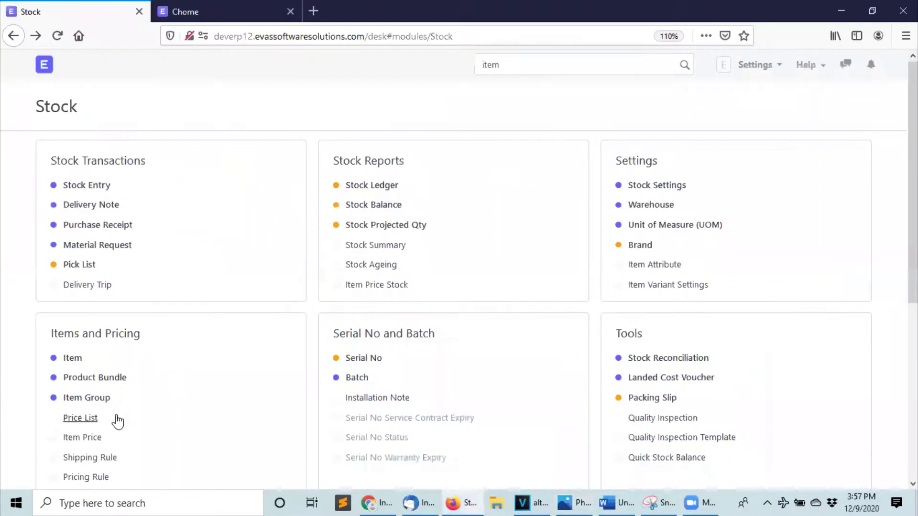
Scroll down the ERPNext Stock module page to reveal the item and tools links.
scroll(115, 418, "down", 3)
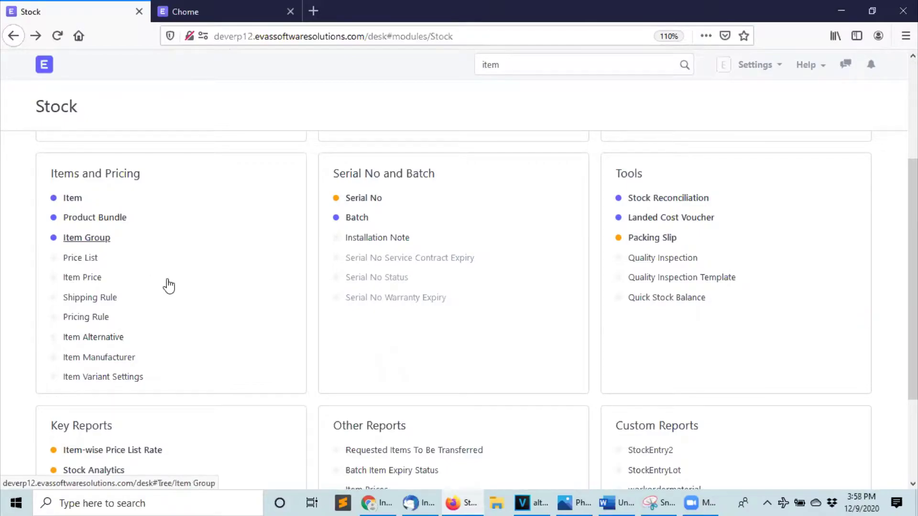
Enable Allow Alternative Item on the Flat-panel LCD item and save it.
left_click(72, 198)
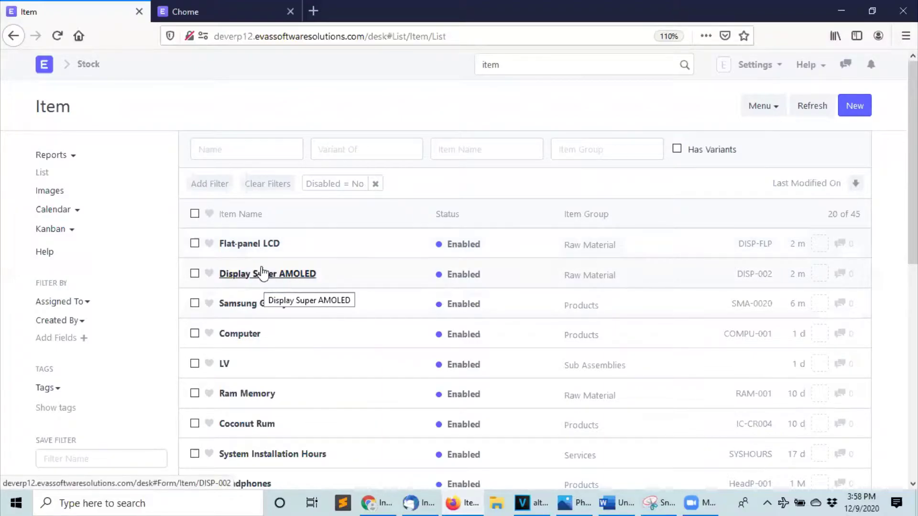
left_click(252, 245)
scroll(570, 418, "down", 15)
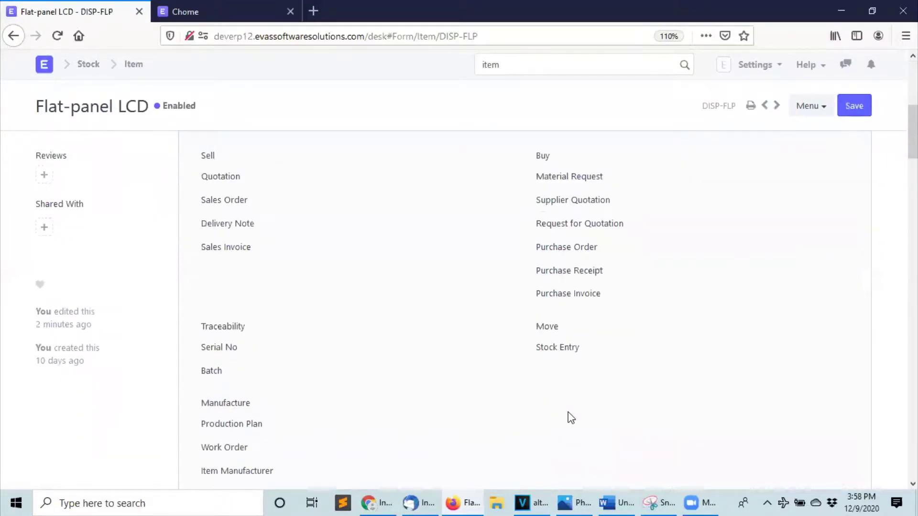
scroll(549, 258, "up", 5)
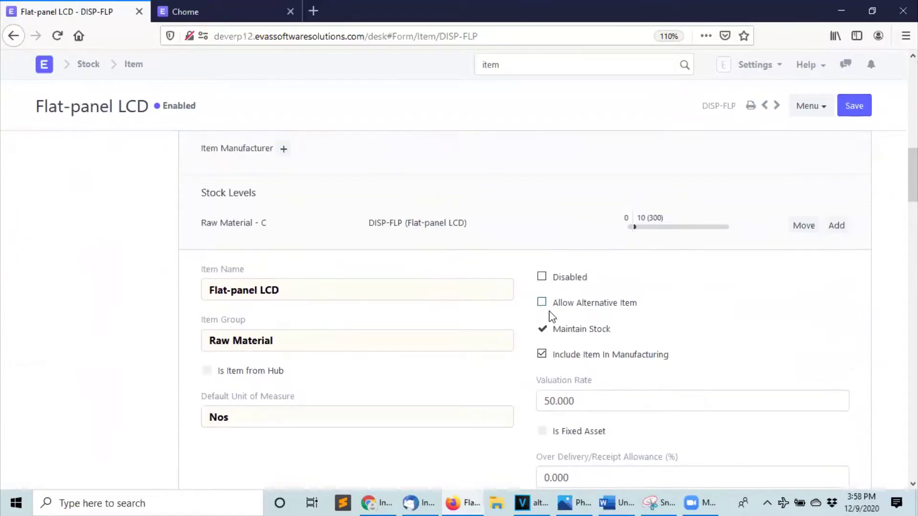
left_click(542, 302)
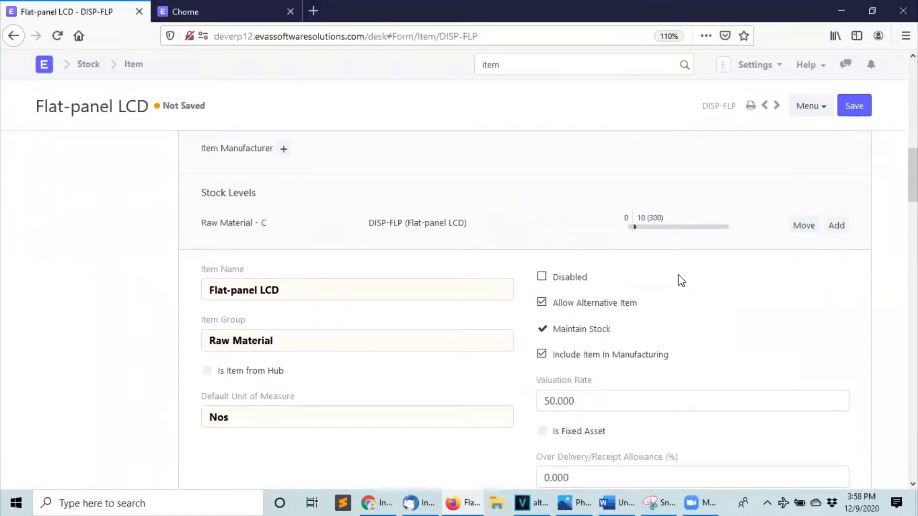
left_click(854, 105)
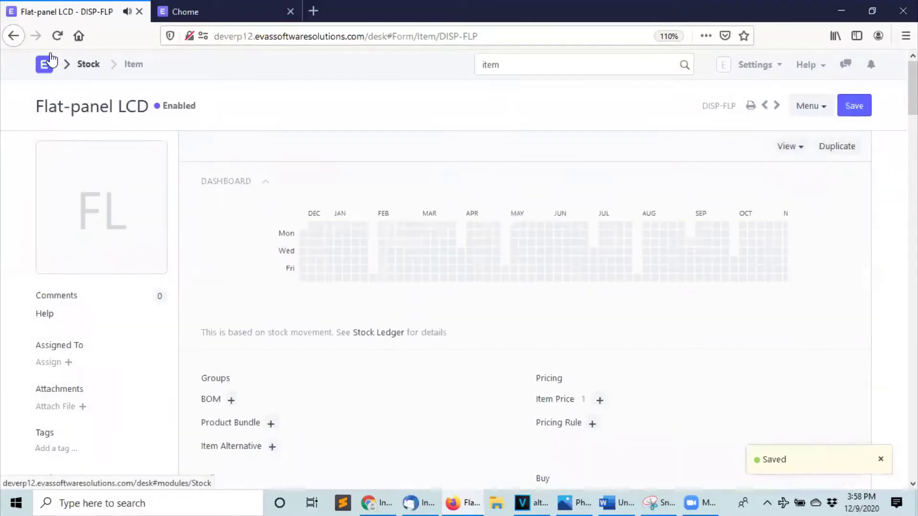
left_click(14, 36)
Enable Allow Alternative Item on Display Super AMOLED, save it, and return to Stock.
left_click(270, 277)
scroll(537, 363, "down", 10)
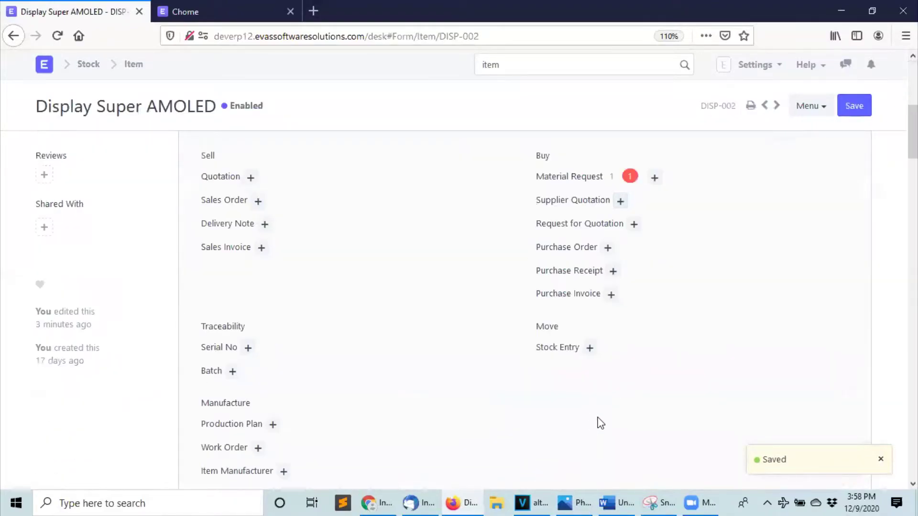
left_click(543, 384)
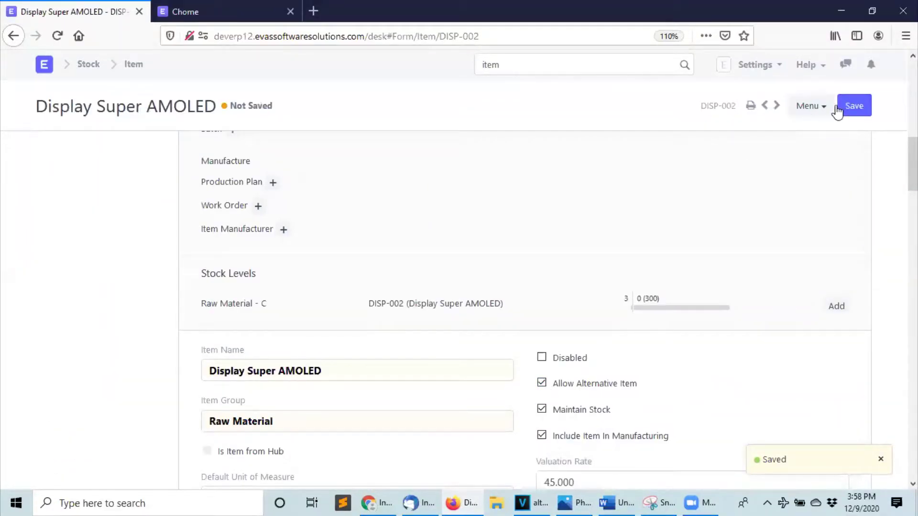
left_click(854, 105)
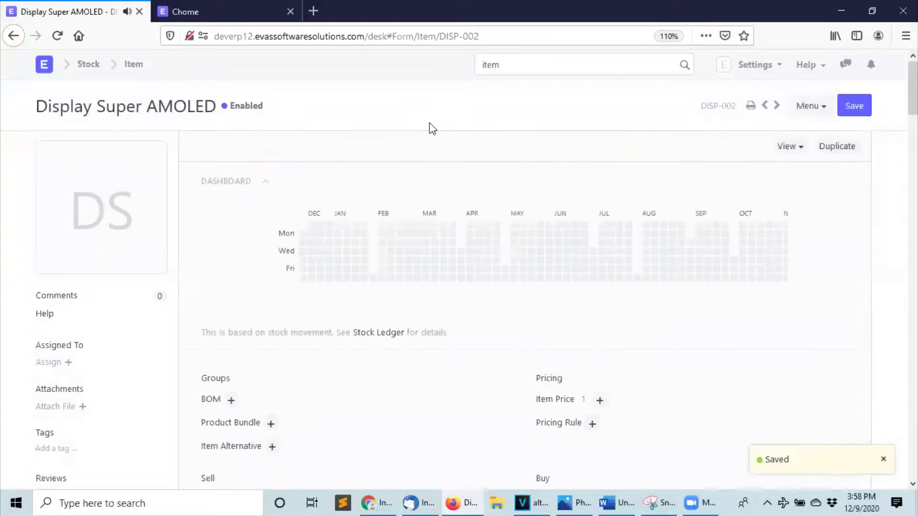
left_click(14, 36)
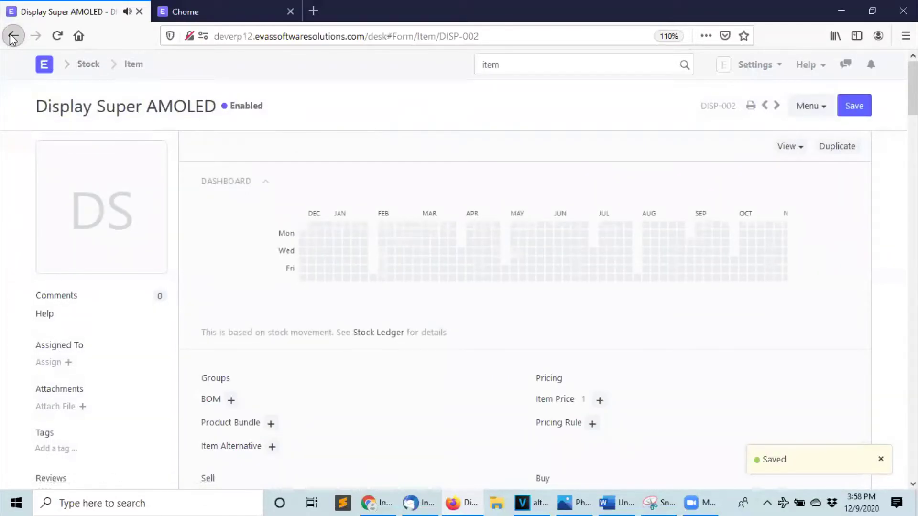
left_click(87, 65)
scroll(118, 317, "down", 5)
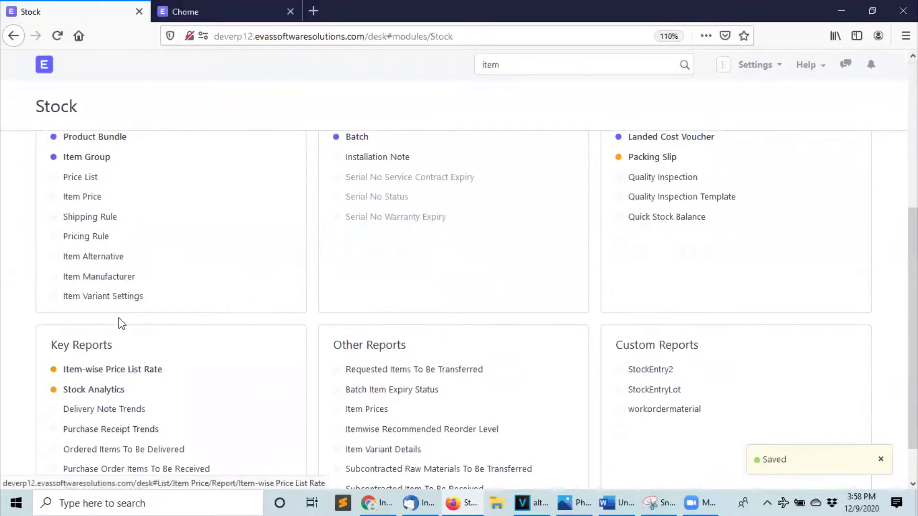
Create a Two-way Item Alternative with item DISP-002 and alternative DISP-FLP.
left_click(94, 258)
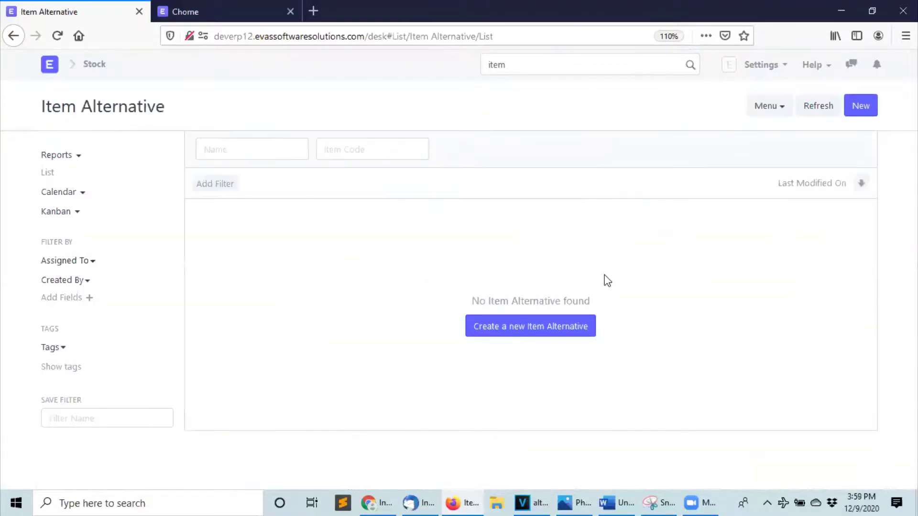
left_click(860, 105)
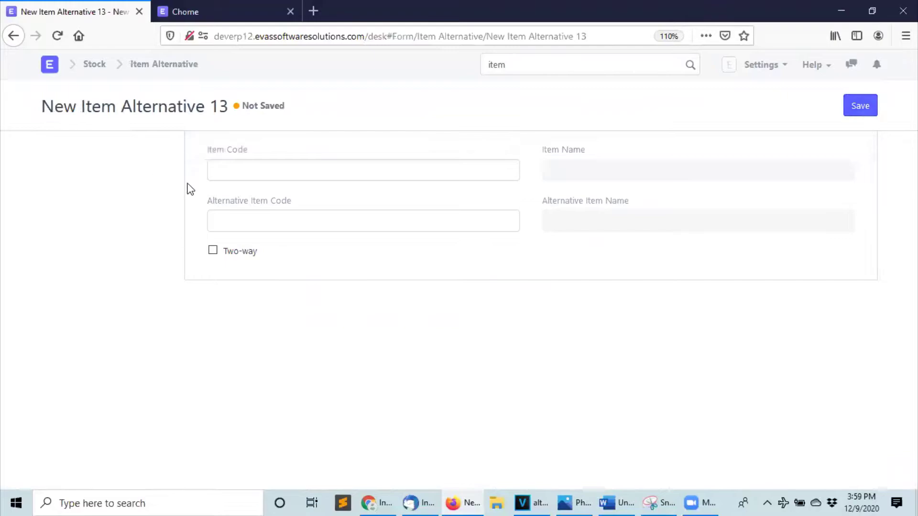
left_click(213, 171)
type("d")
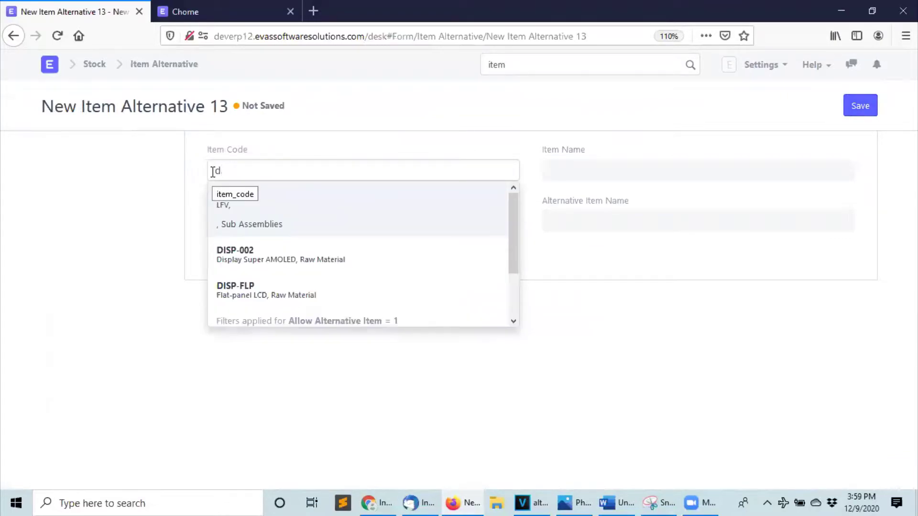
left_click(277, 262)
type("dis")
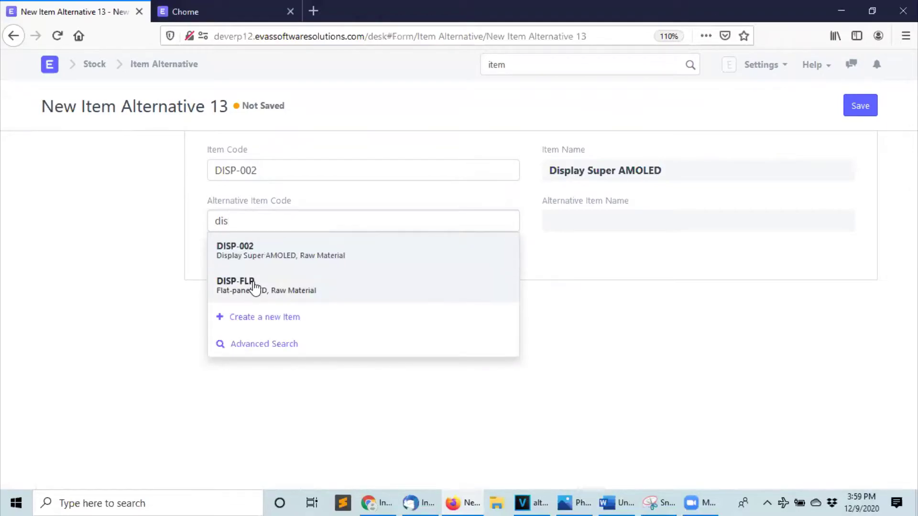
left_click(253, 287)
left_click(212, 250)
left_click(868, 108)
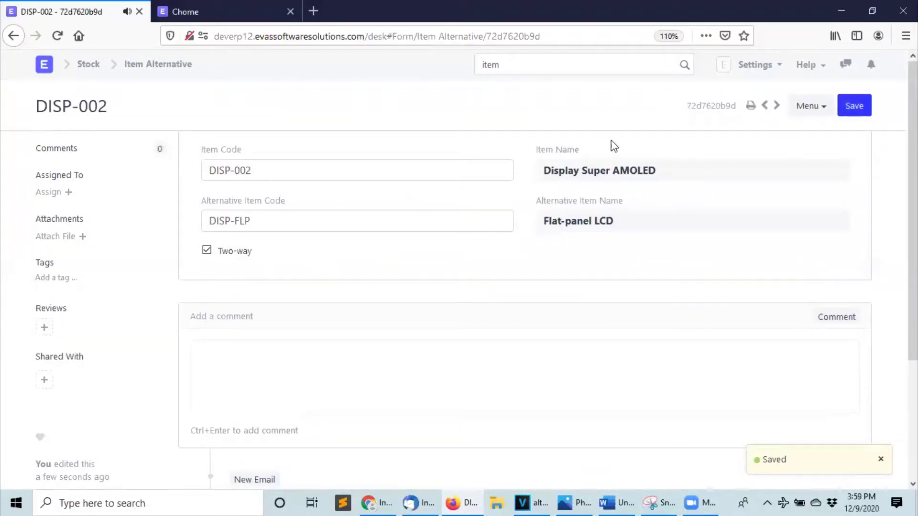
Search 'bom li' in the awesome bar to open the BOM list.
left_click(483, 64)
key("ctrl+a")
key("BackSpace")
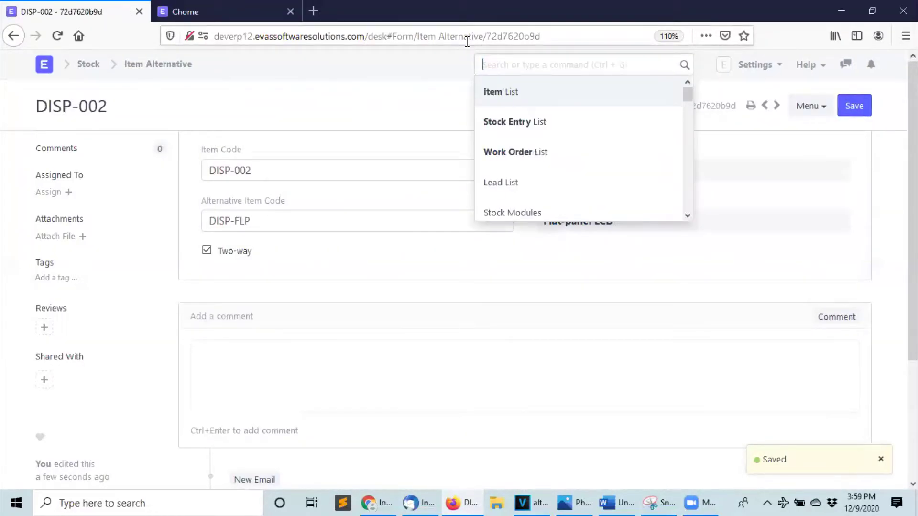
type("bom")
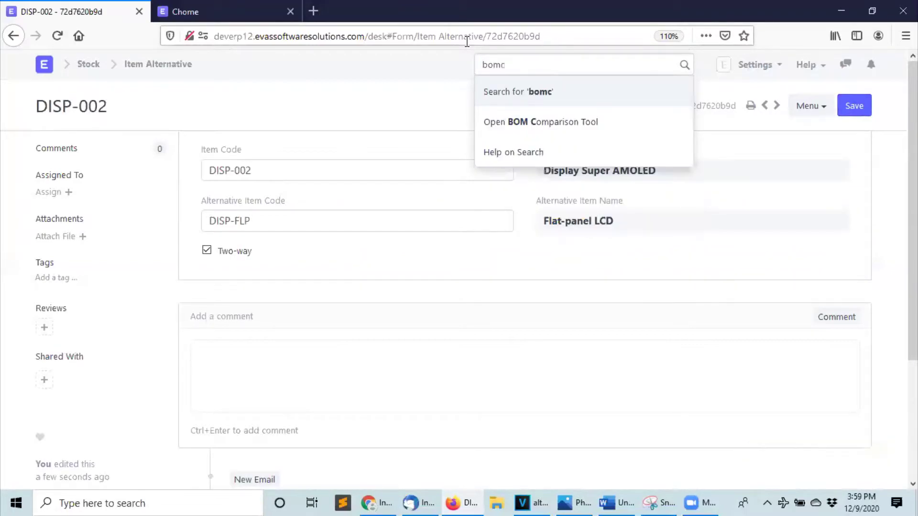
type("li")
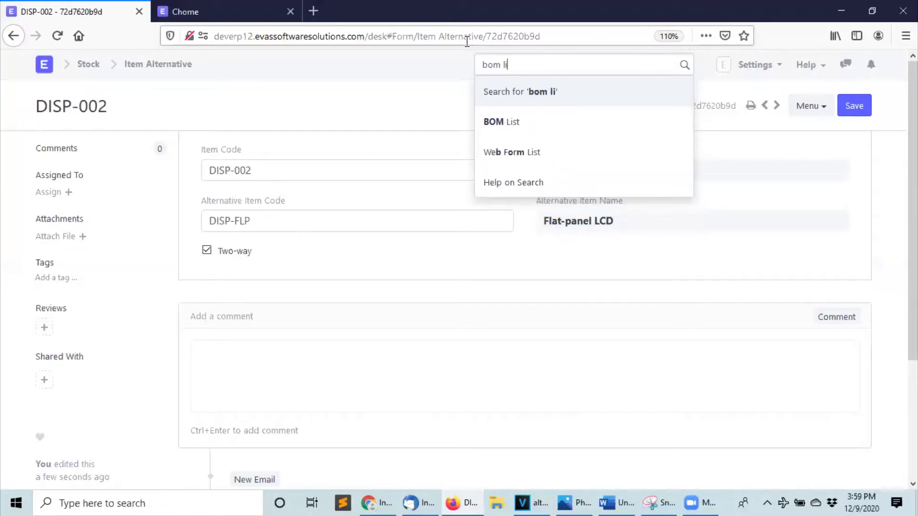
left_click(509, 121)
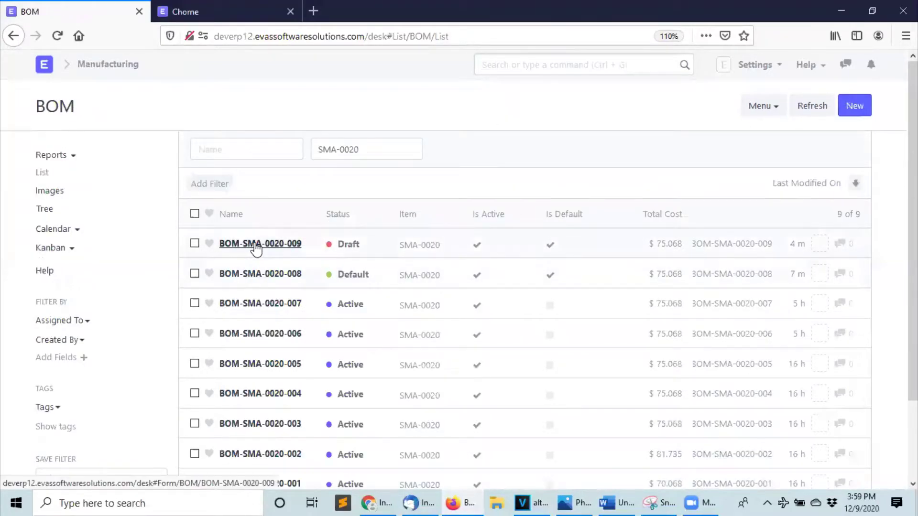
Allow alternative items on BOM-SMA-0020-009, save it, and submit it.
left_click(258, 244)
scroll(627, 329, "down", 3)
scroll(627, 330, "down", 2)
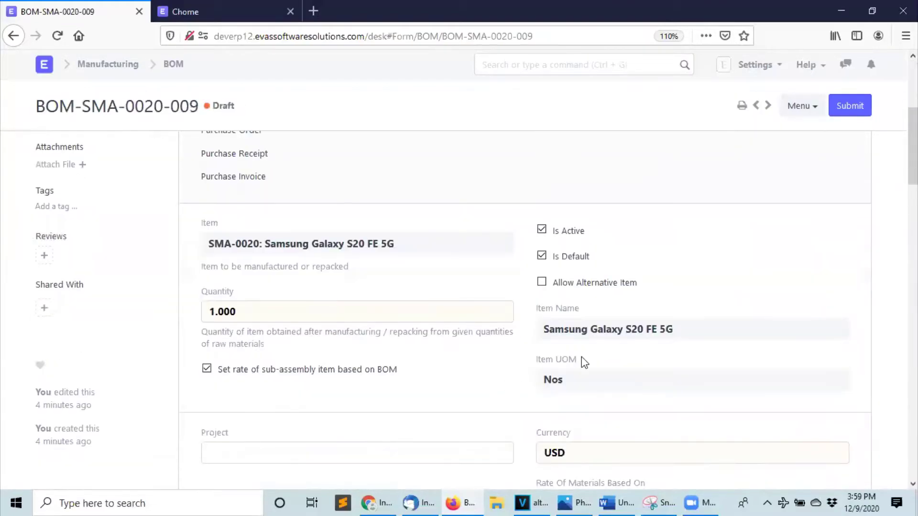
left_click(542, 282)
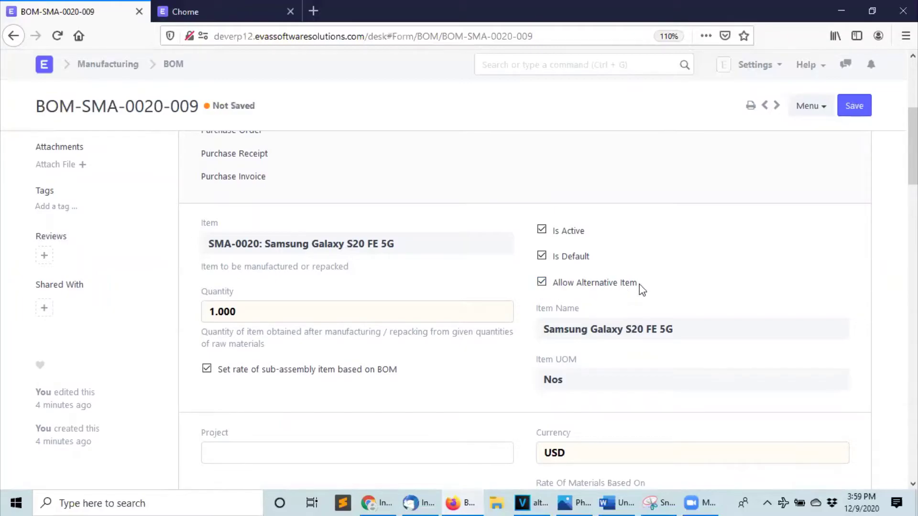
left_click(854, 106)
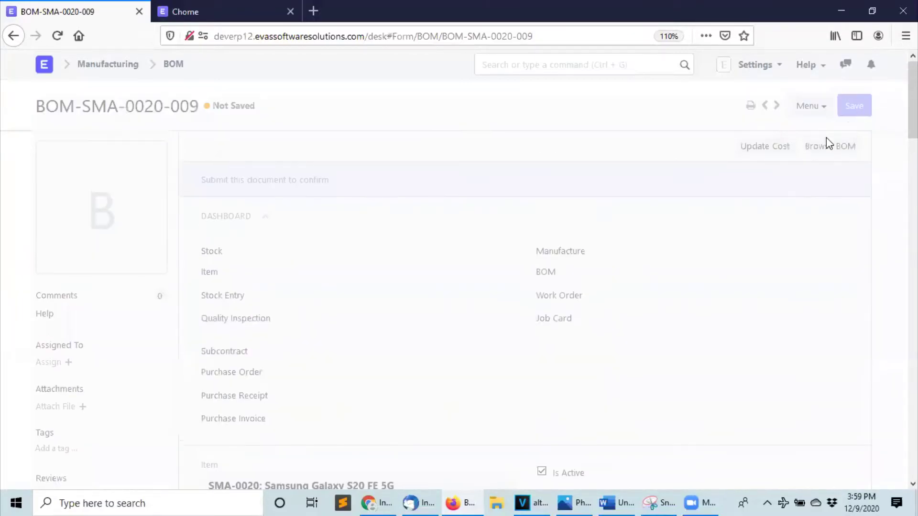
left_click(848, 109)
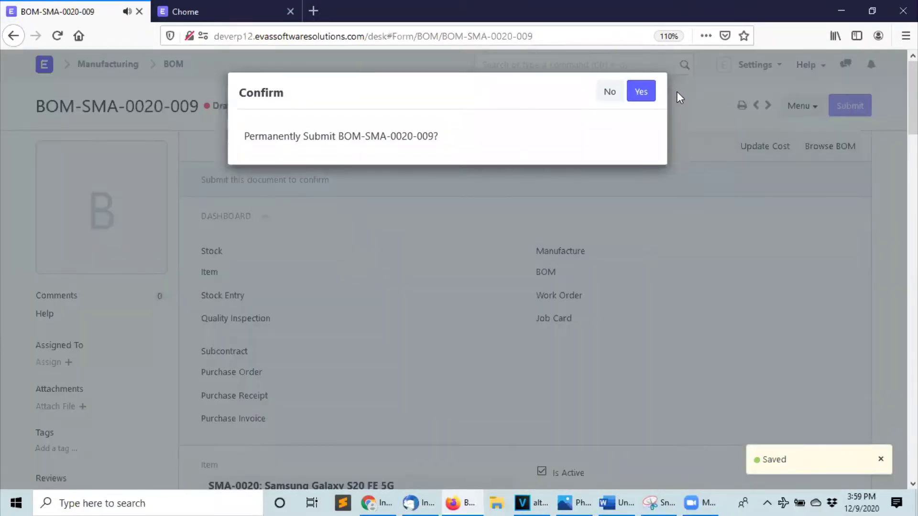
left_click(647, 93)
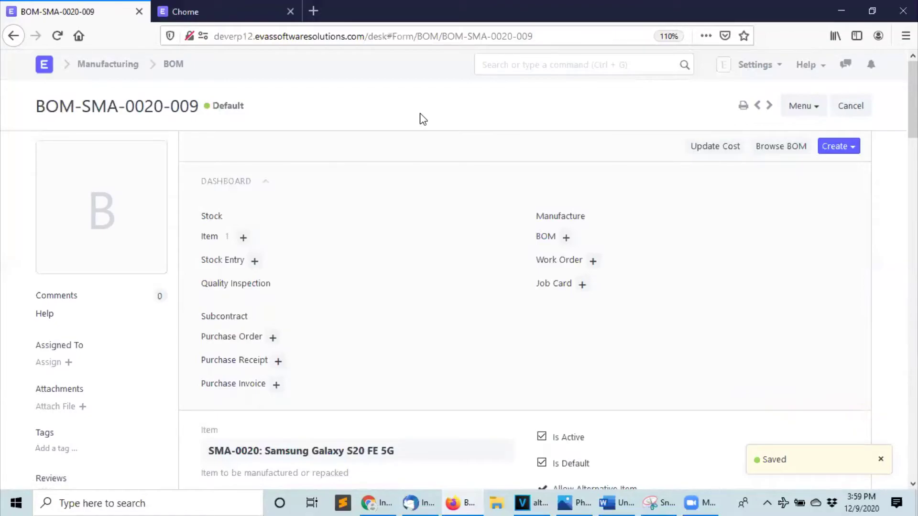
Start work order MFG-WO-2020-00033 for SMA-0020 and create its stock entry for quantity 3.
left_click(515, 61)
type("wok")
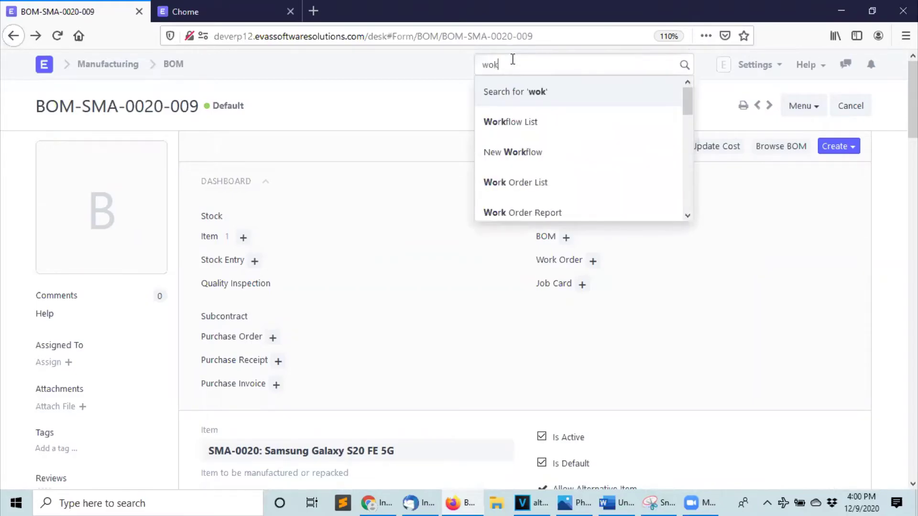
left_click(536, 181)
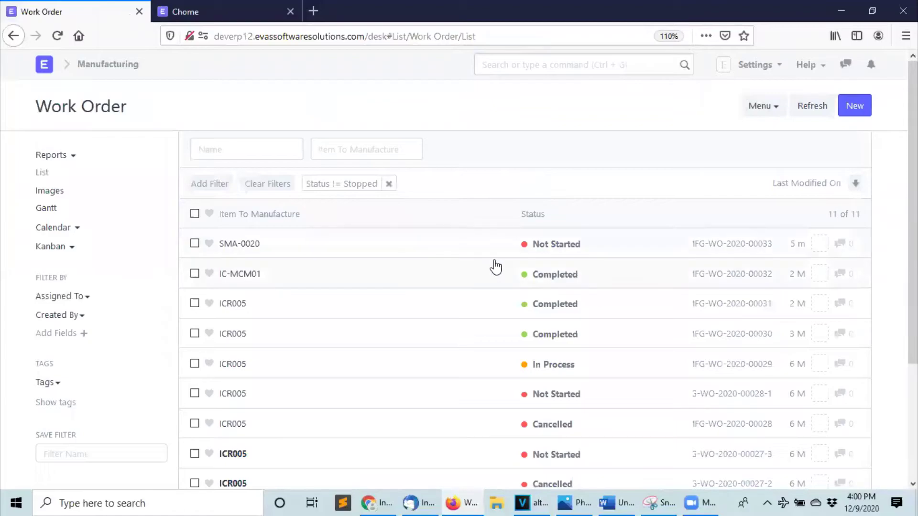
left_click(455, 253)
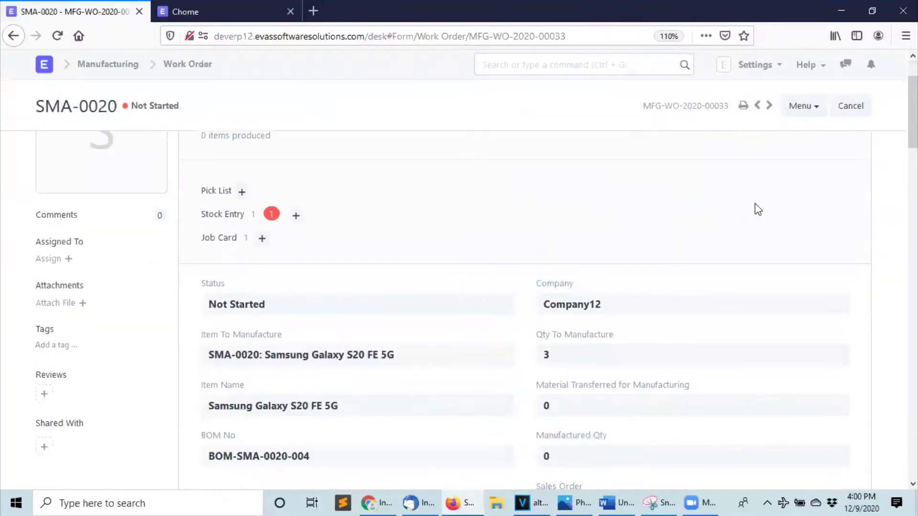
left_click(766, 146)
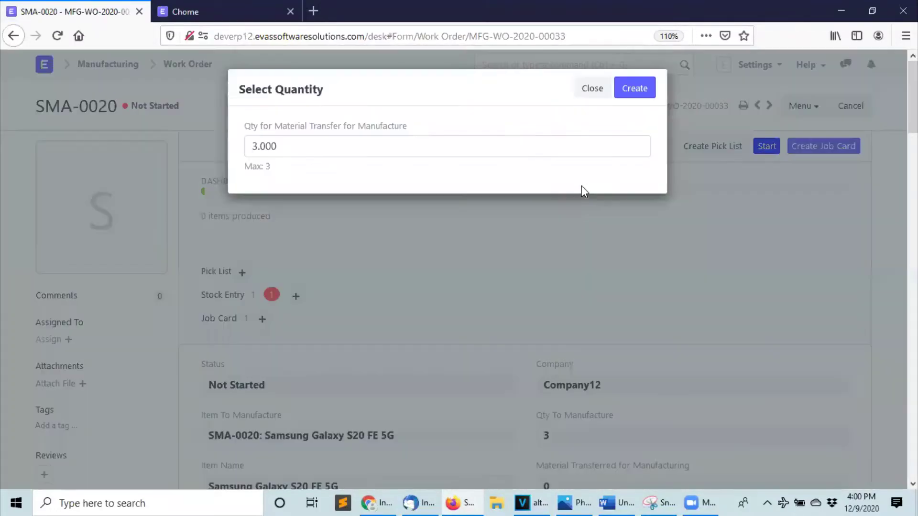
left_click(636, 96)
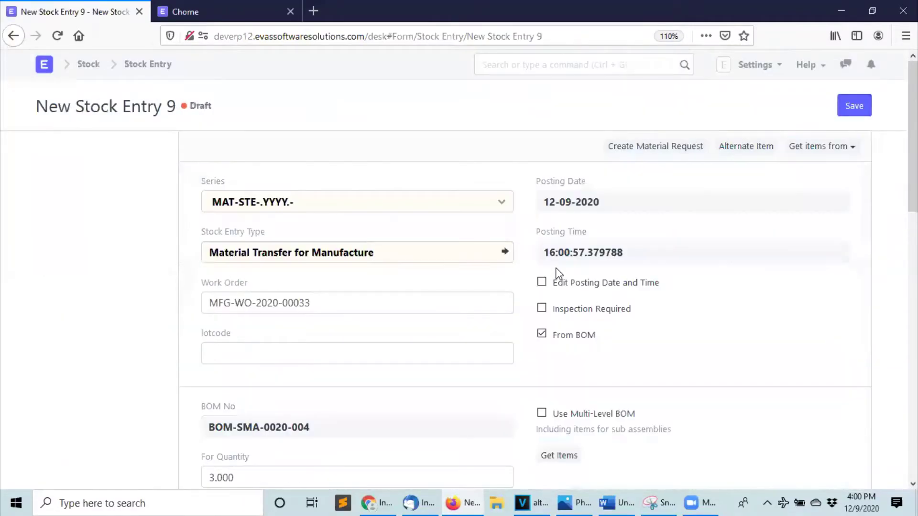
scroll(557, 306, "down", 5)
scroll(554, 316, "down", 5)
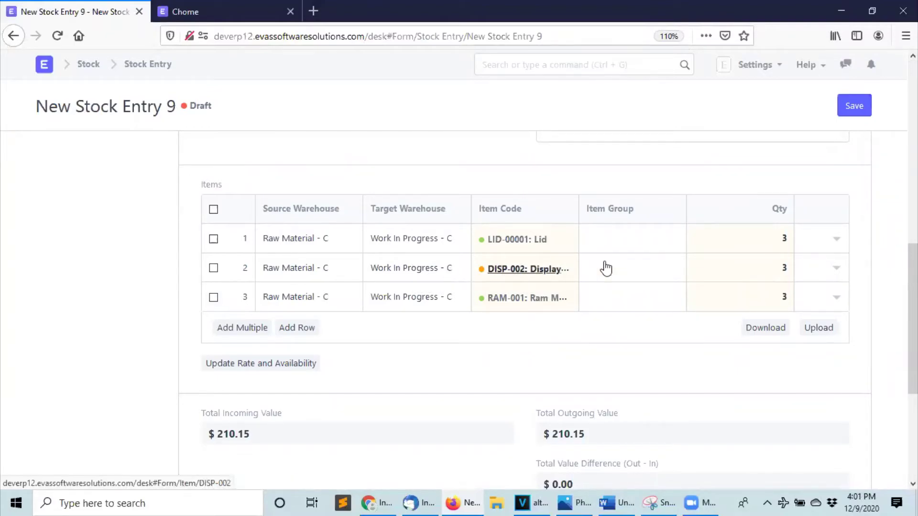
scroll(706, 235, "up", 6)
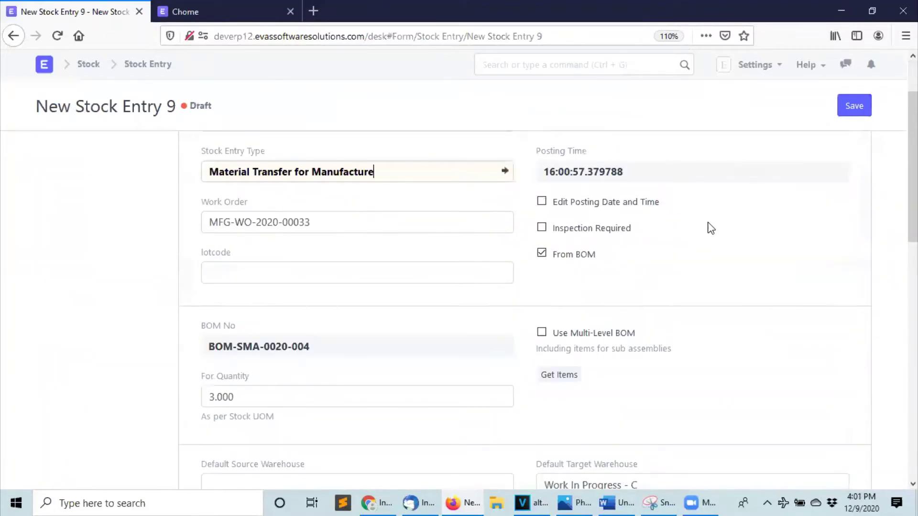
Save the stock entry and attempt submission, dismissing the Insufficient Stock error.
left_click(854, 106)
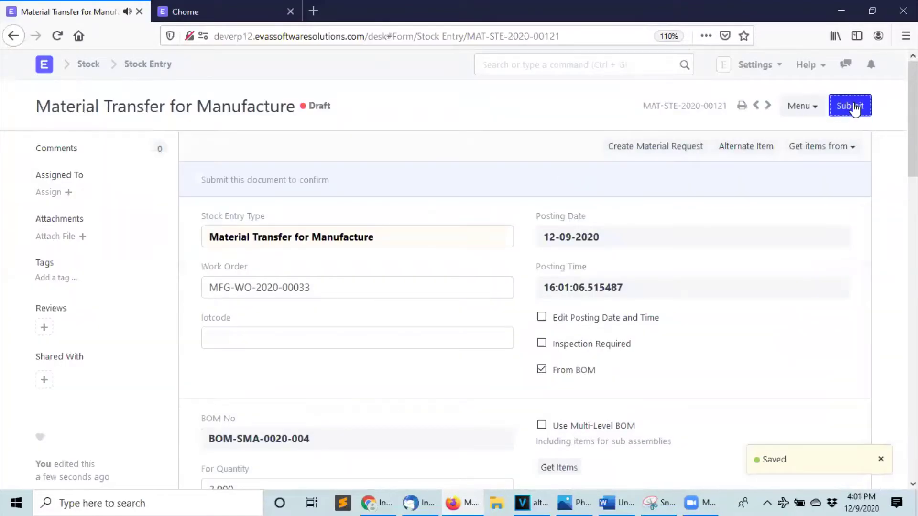
left_click(846, 105)
left_click(641, 90)
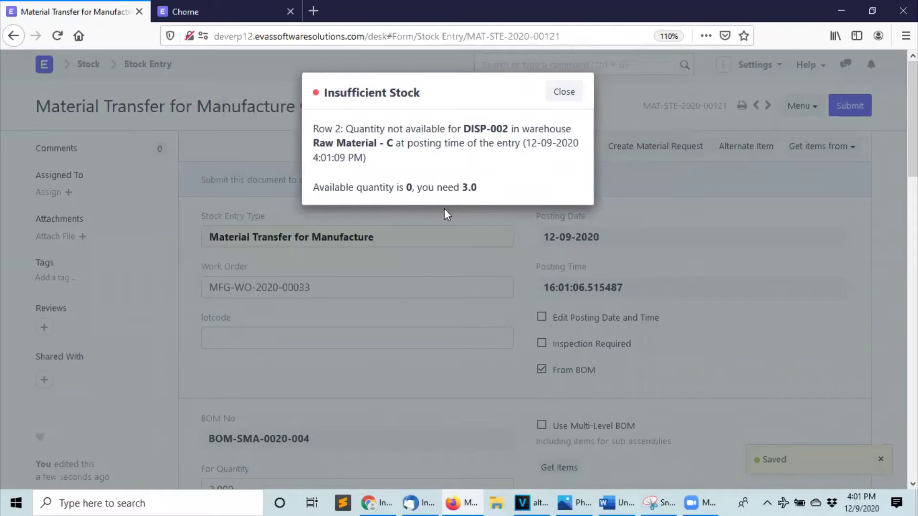
left_click(570, 92)
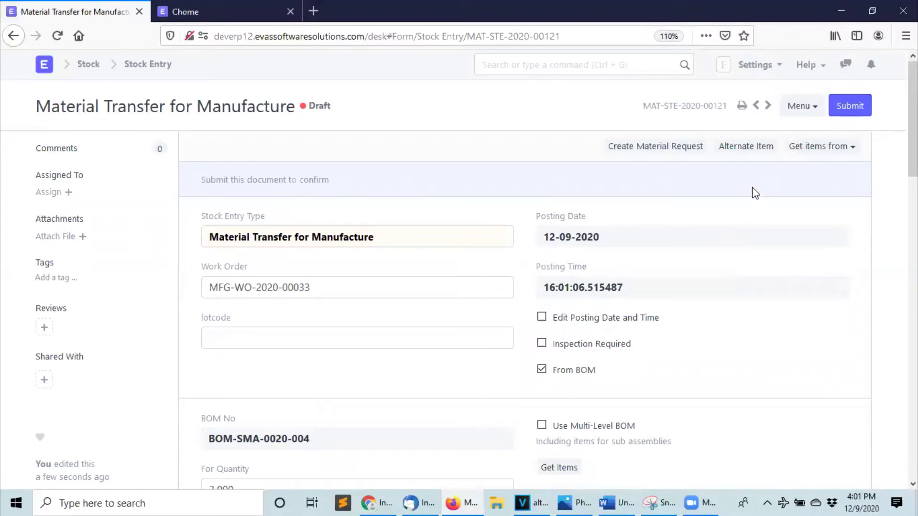
Replace DISP-002 with its alternate item DISP-FLP in the stock entry.
left_click(748, 146)
left_click(426, 211)
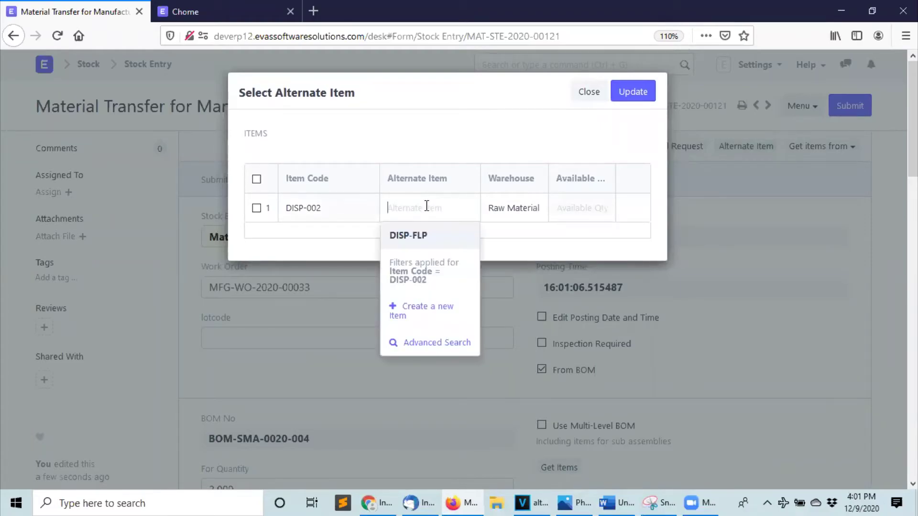
left_click(428, 236)
left_click(634, 92)
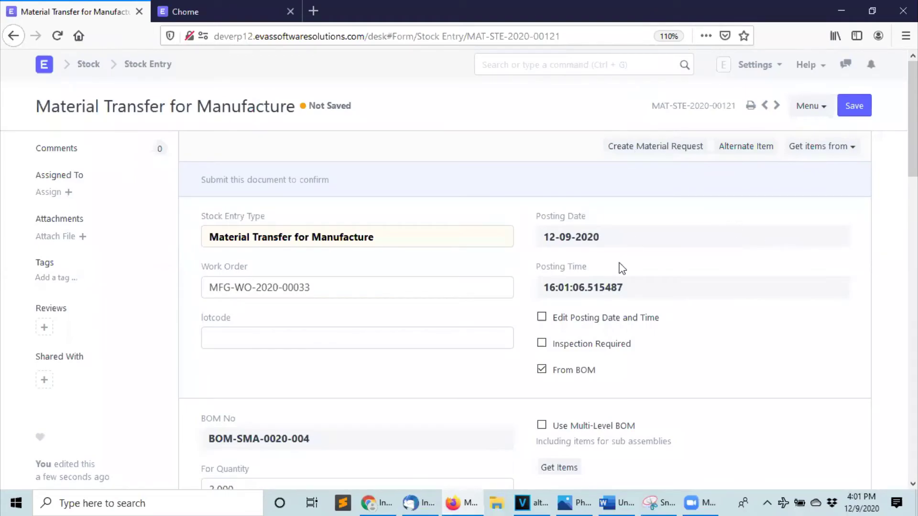
Save and submit stock entry MAT-STE-2020-00121.
scroll(626, 277, "down", 10)
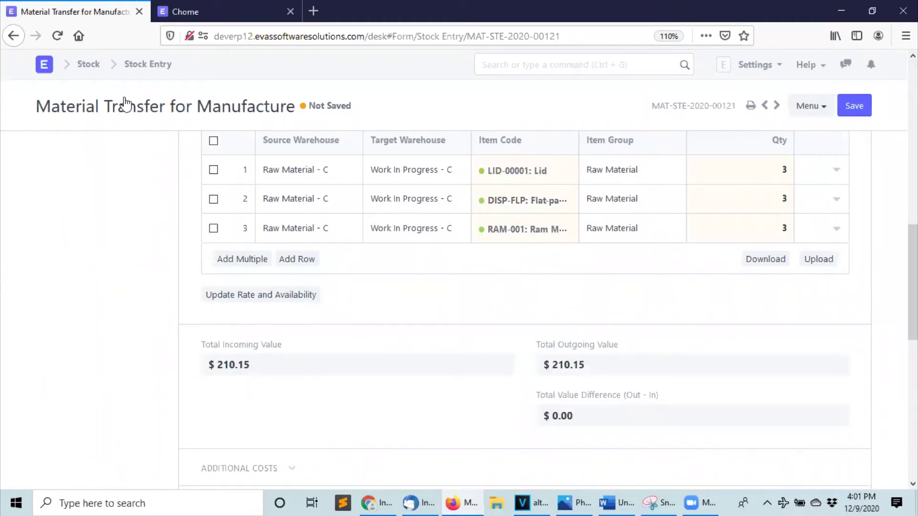
scroll(789, 167, "up", 5)
left_click(850, 109)
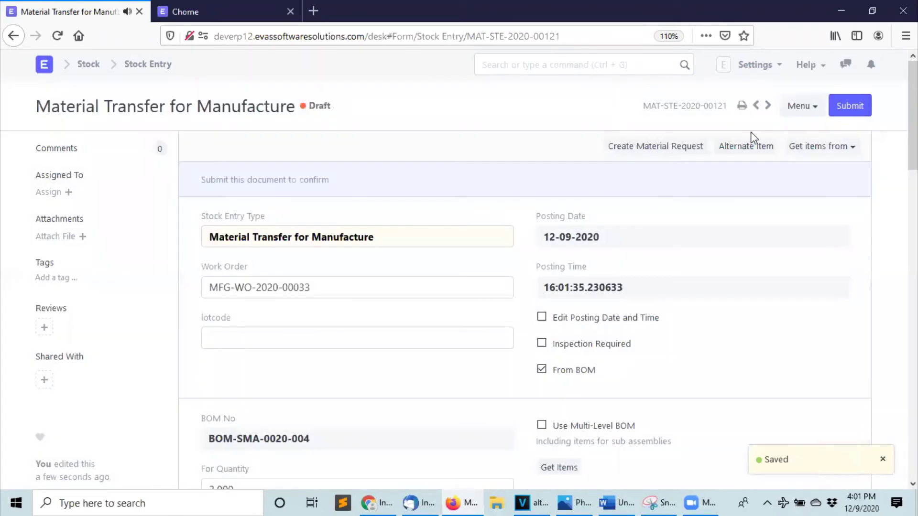
left_click(853, 110)
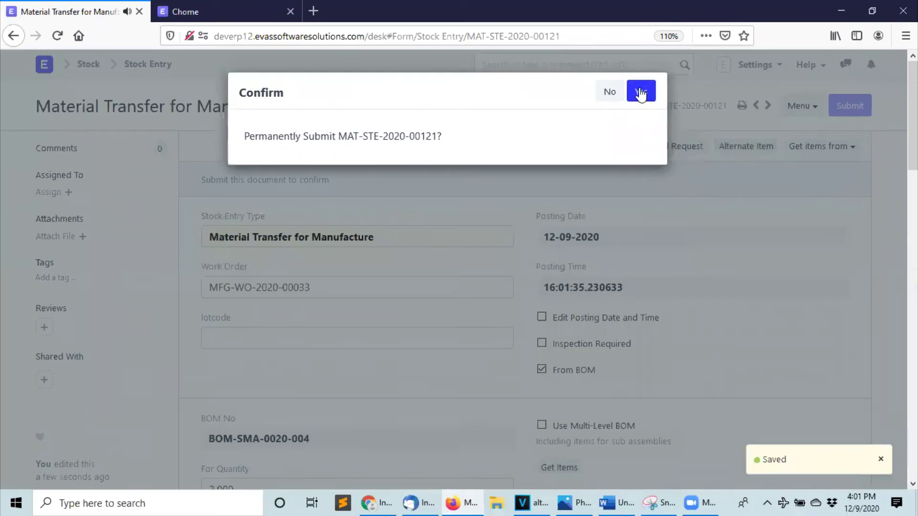
left_click(641, 93)
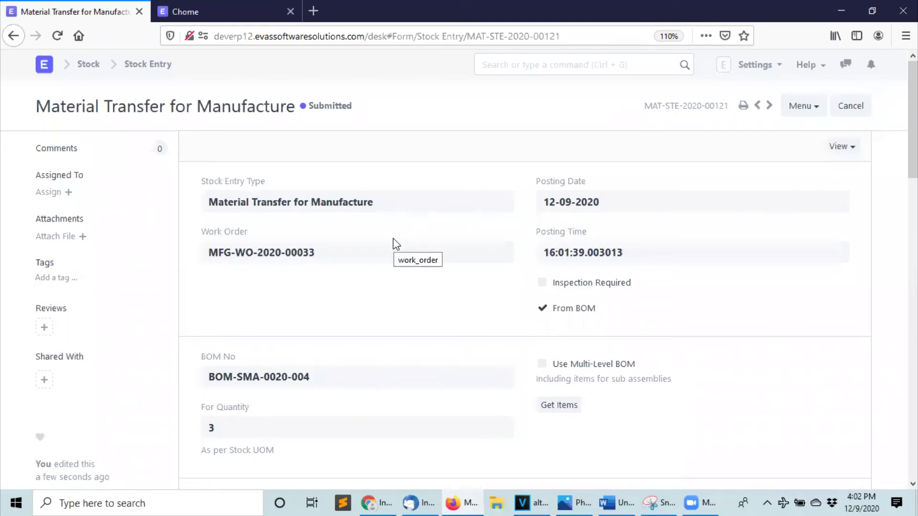
In the EVAS website tab, view the Contact page, then return to the homepage.
left_click(213, 8)
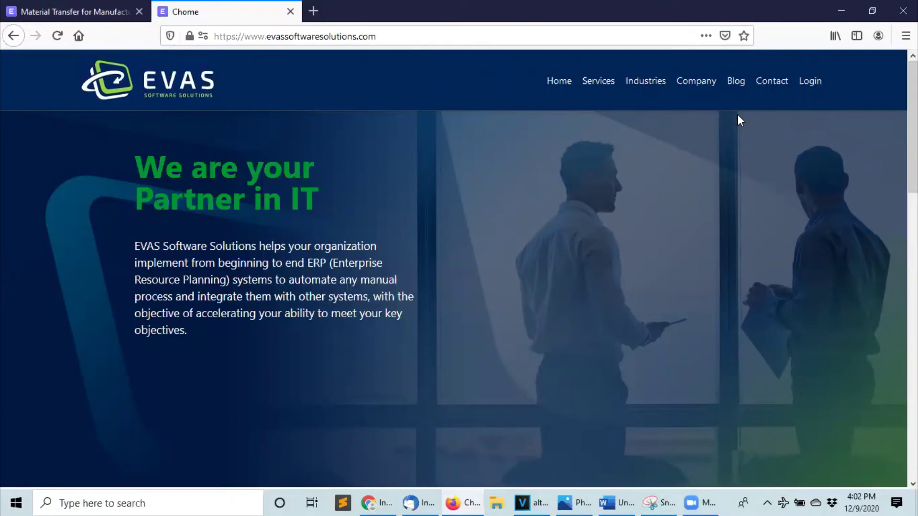
left_click(775, 82)
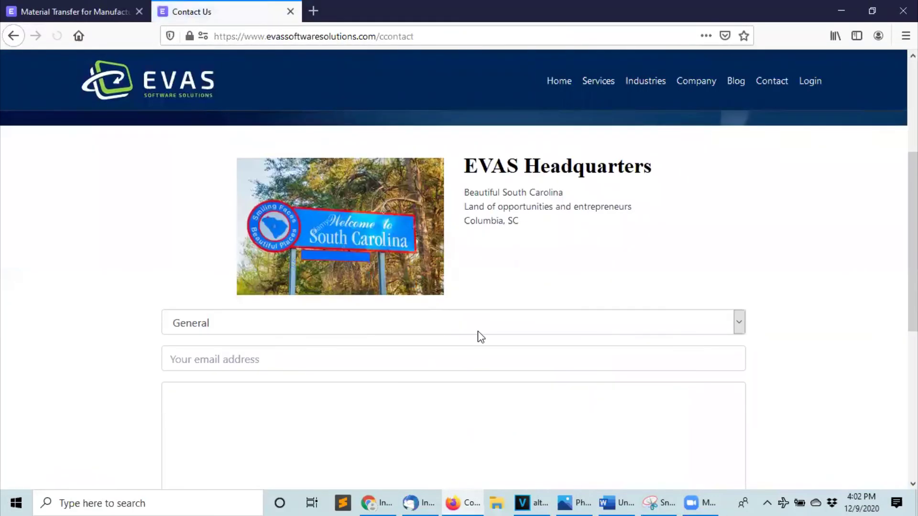
scroll(478, 334, "down", 3)
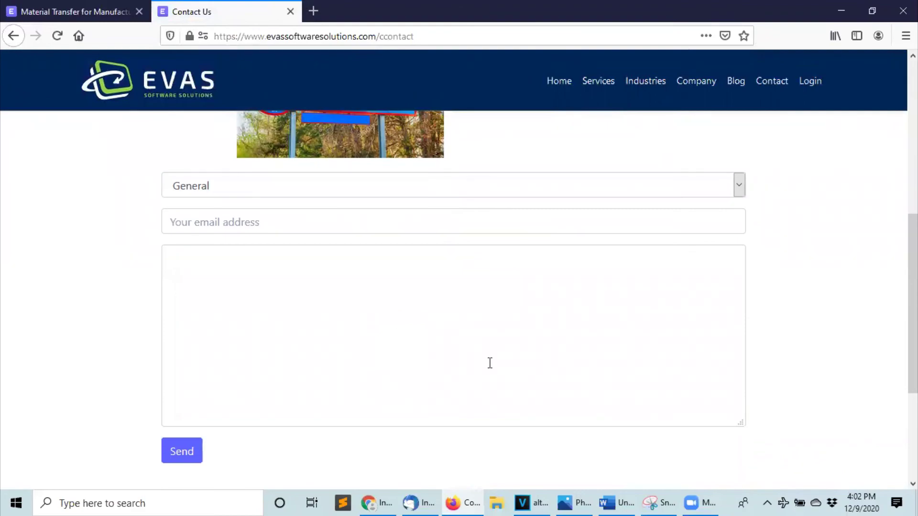
left_click(201, 102)
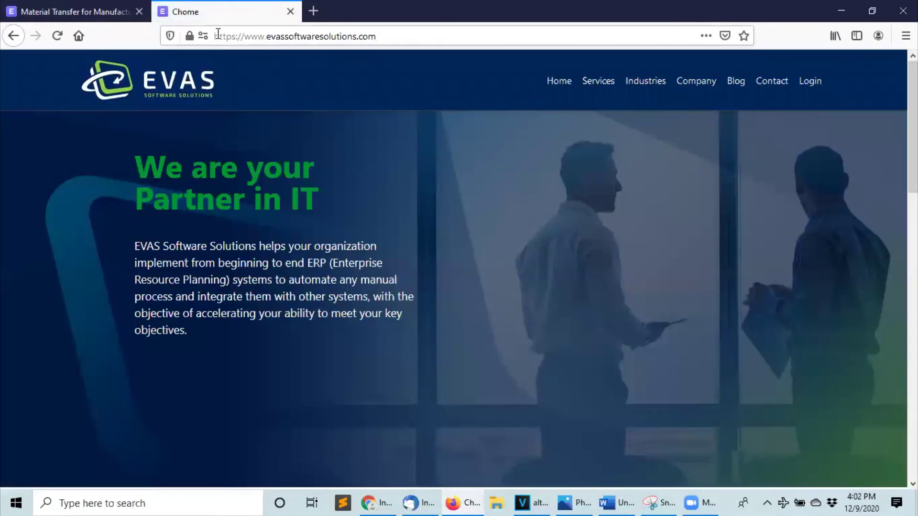